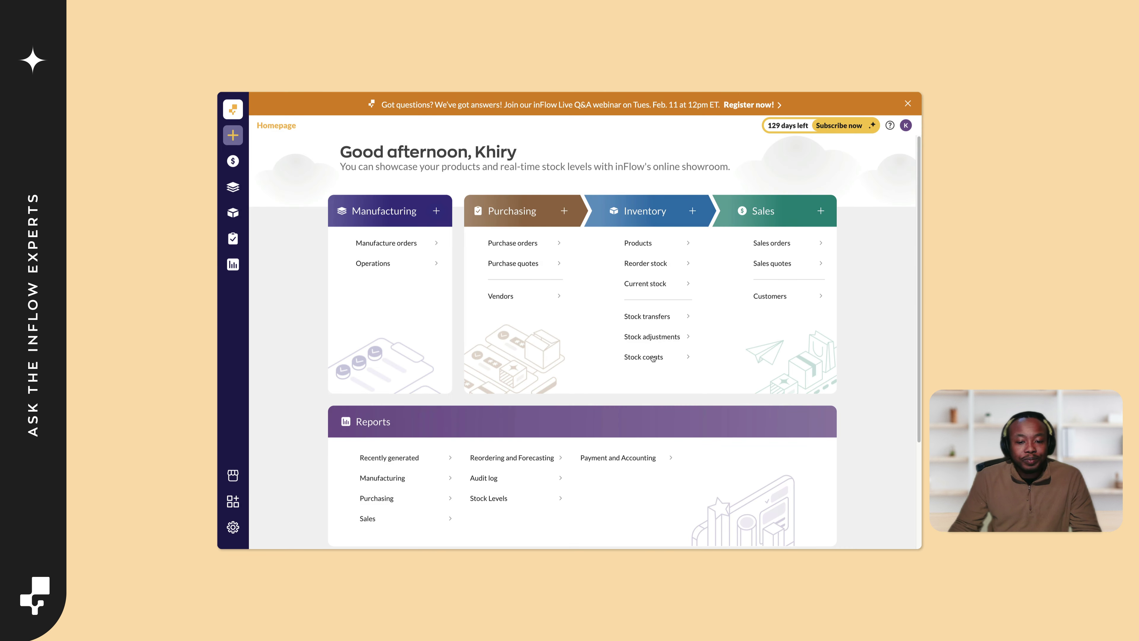
Create a new stock count for the Eastern Warehouse and save it
click(640, 356)
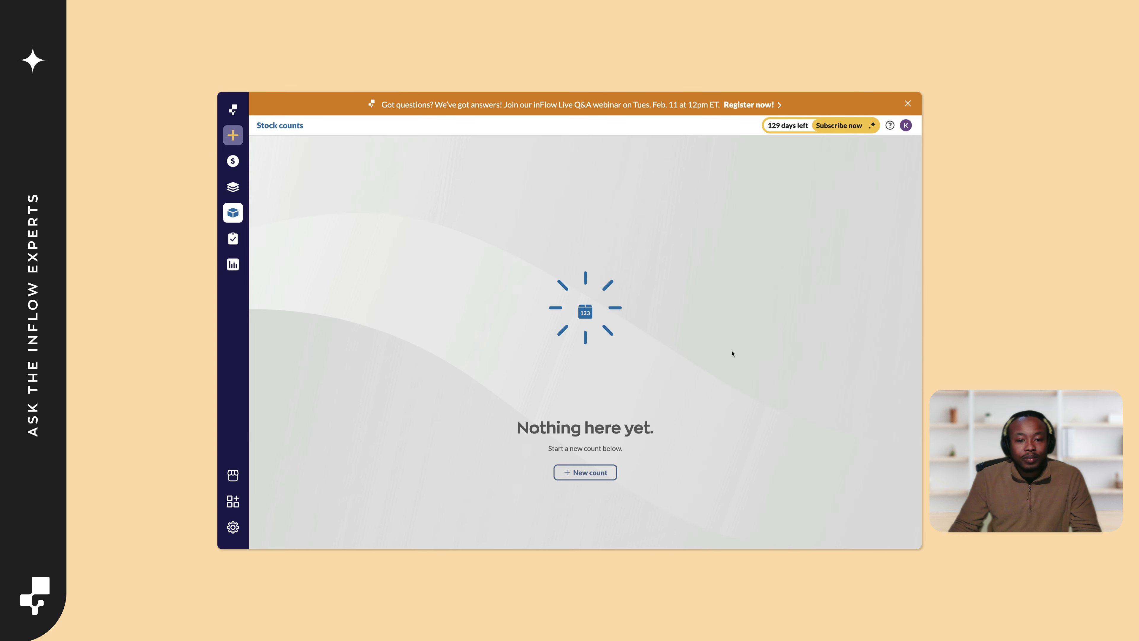
click(587, 470)
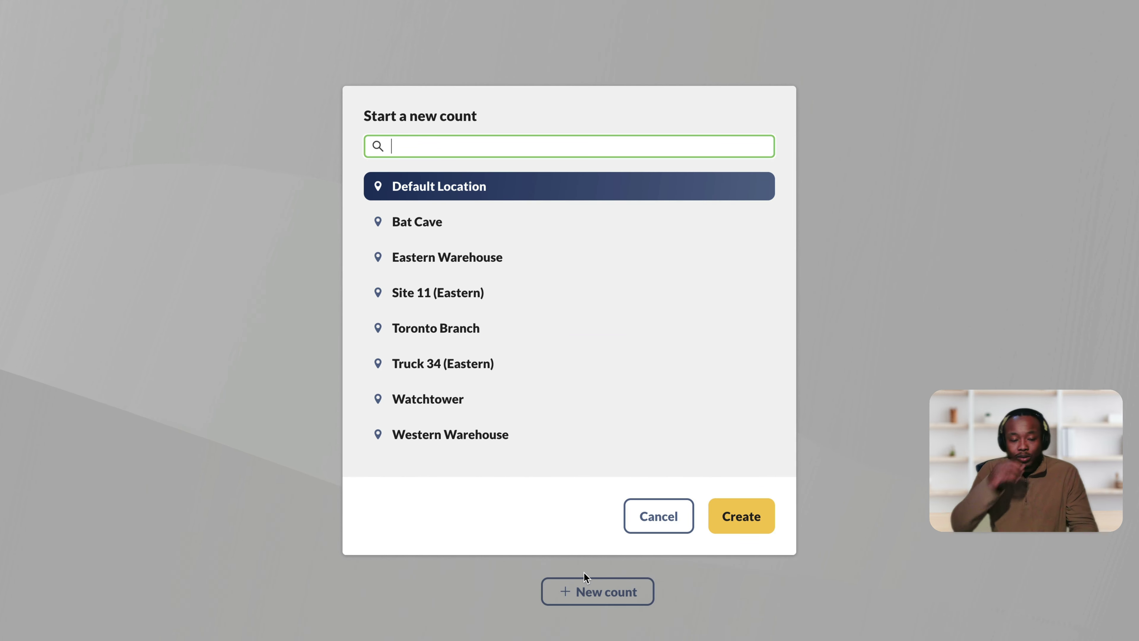
click(475, 265)
click(748, 501)
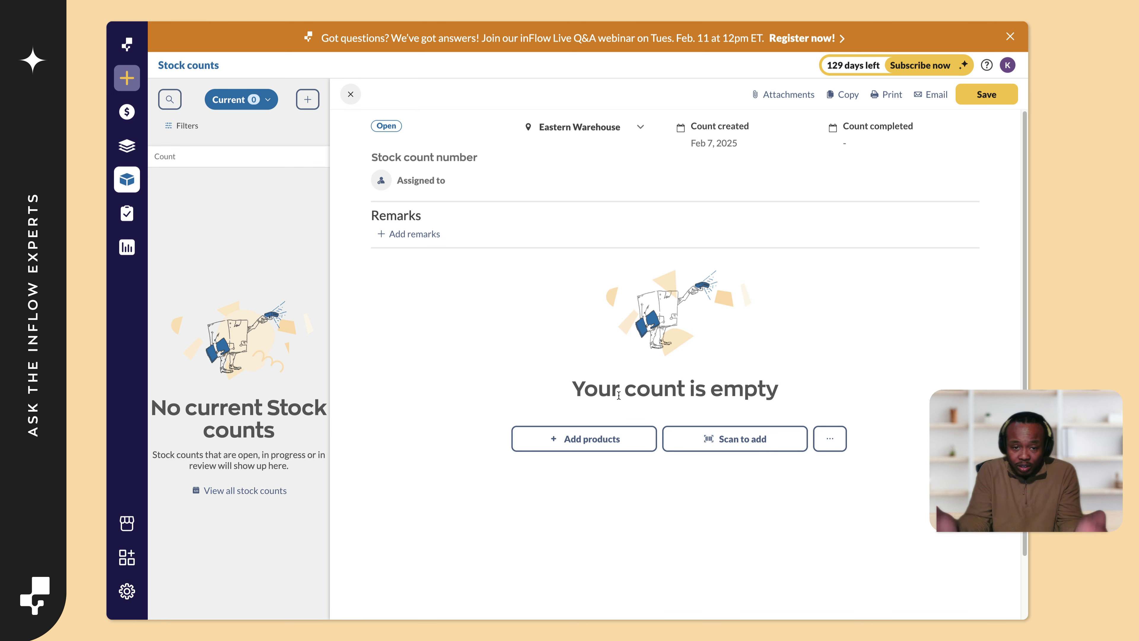
click(985, 93)
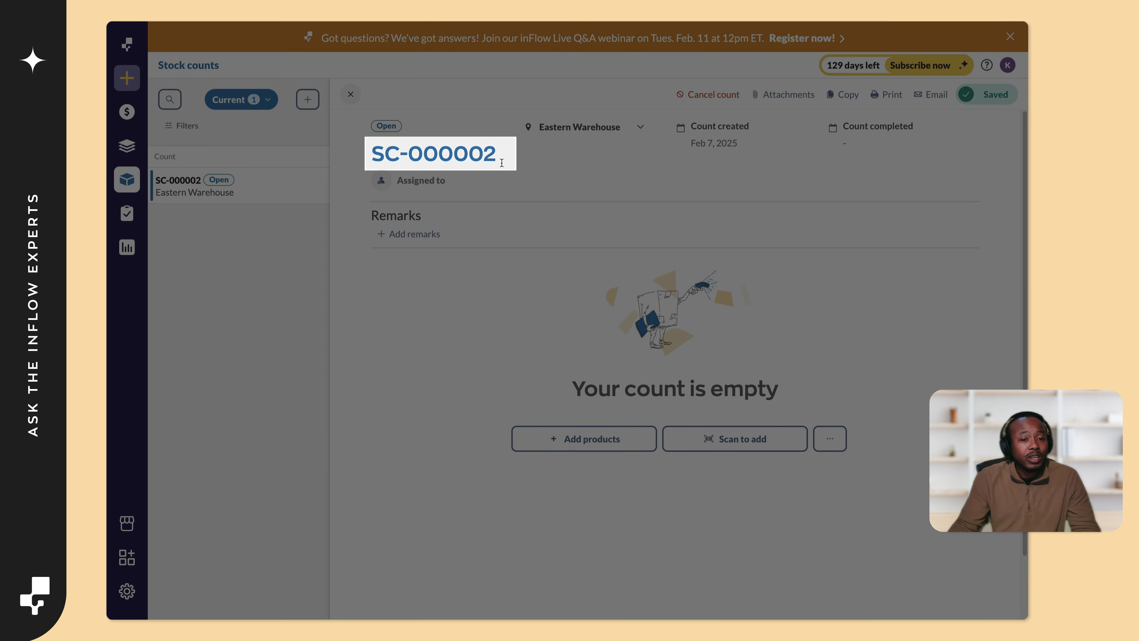
drag(500, 158, 370, 158)
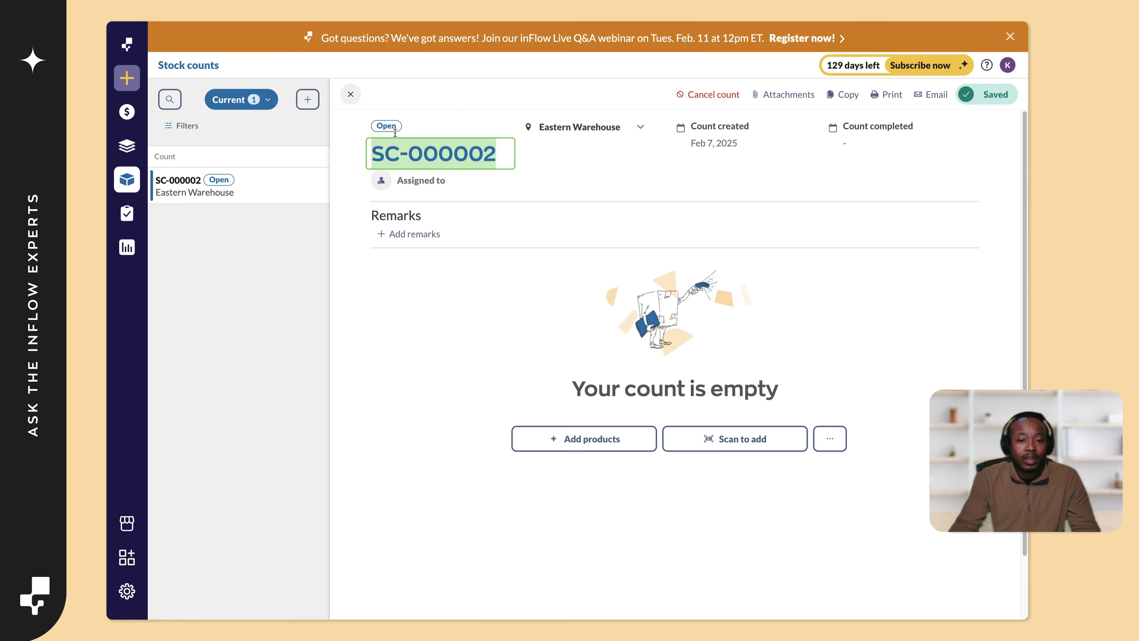
click(475, 111)
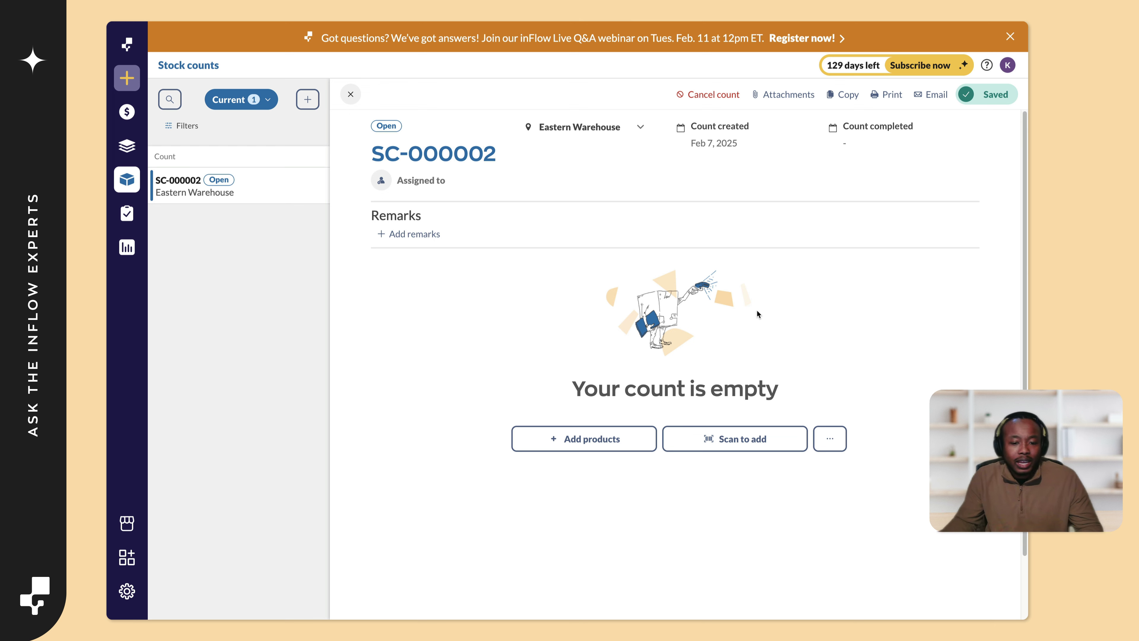
Choose products for the count by category, selecting only Sauce Pans, Pots and Pans
click(583, 439)
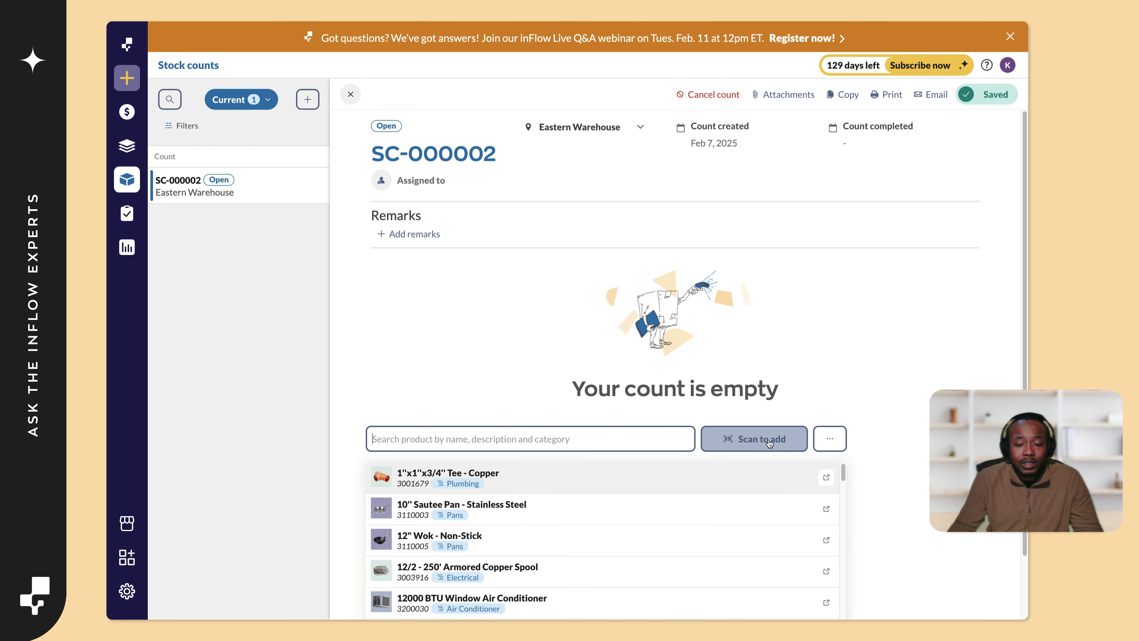
click(835, 439)
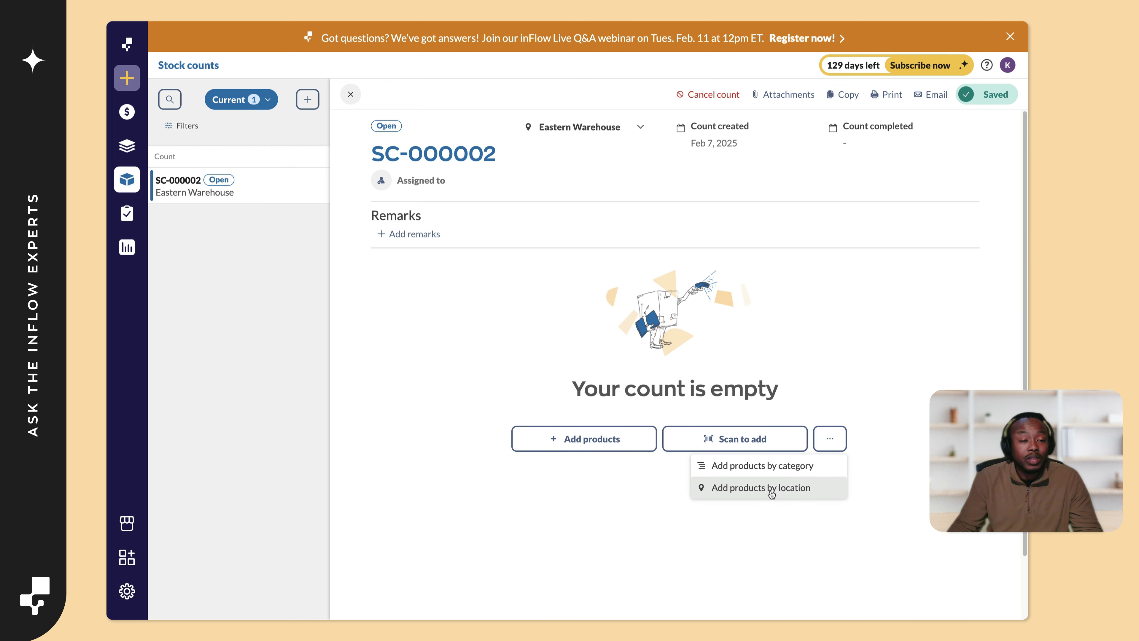
click(767, 466)
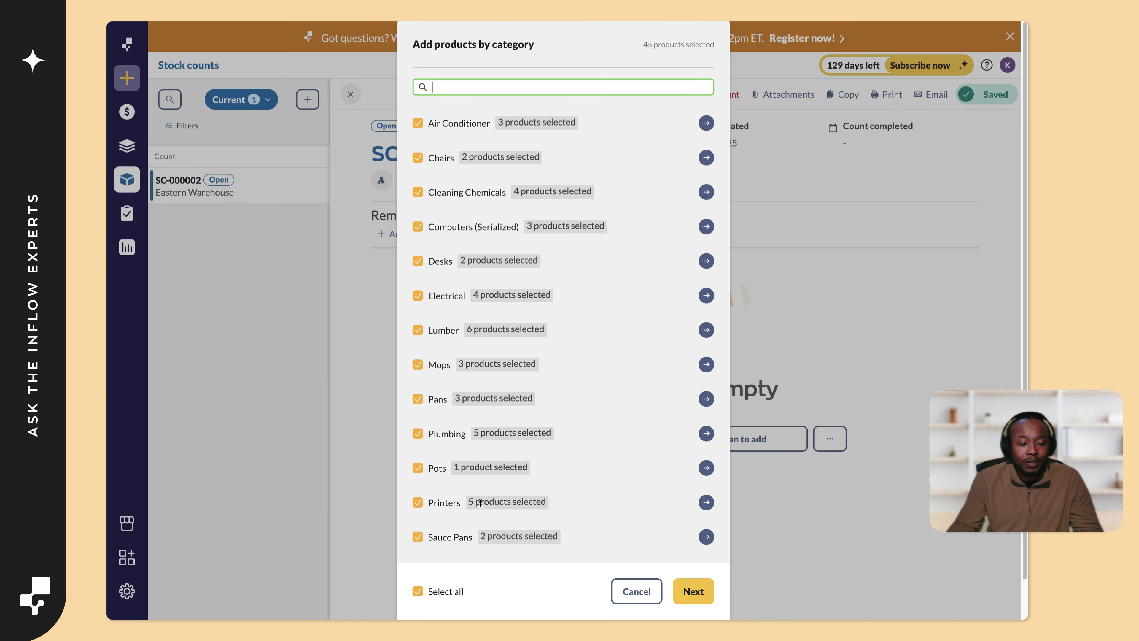
click(416, 591)
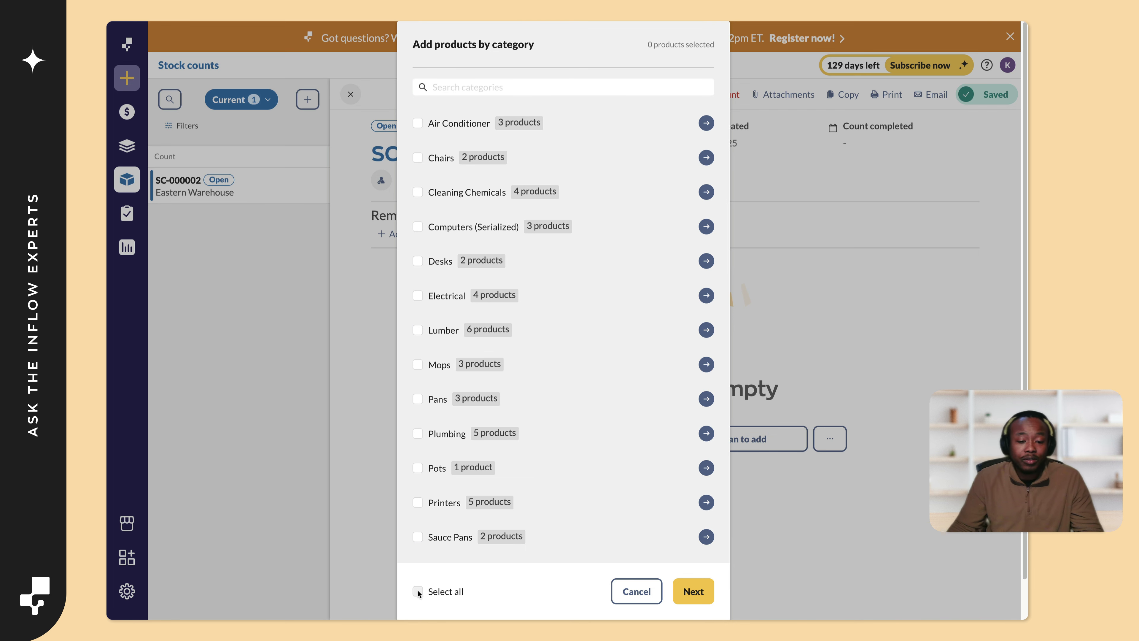
click(418, 537)
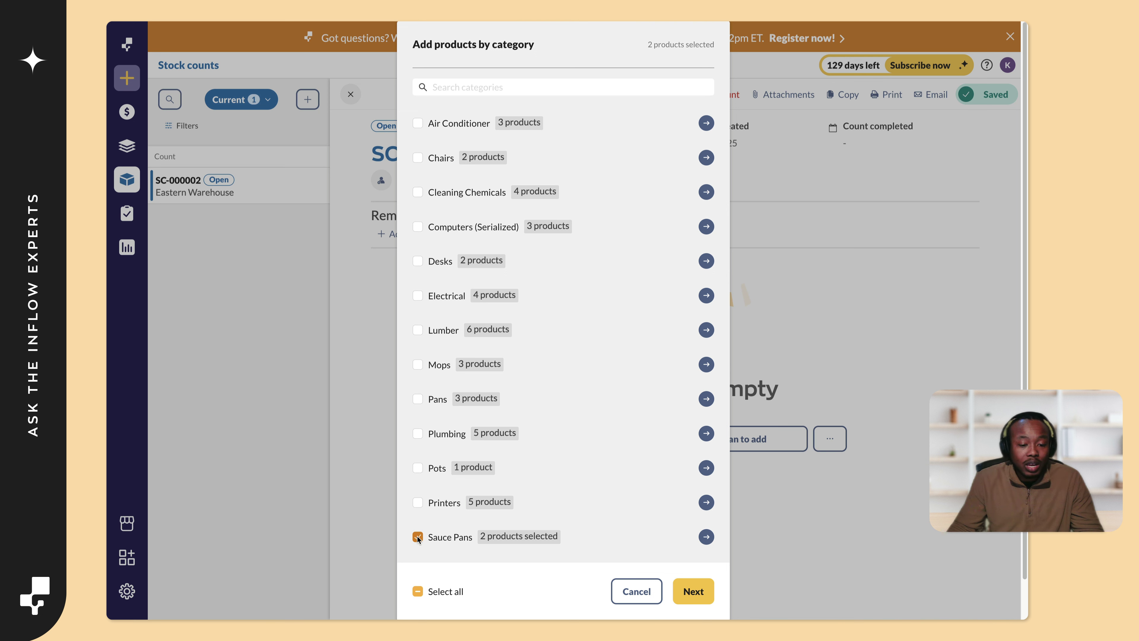
click(418, 468)
click(418, 398)
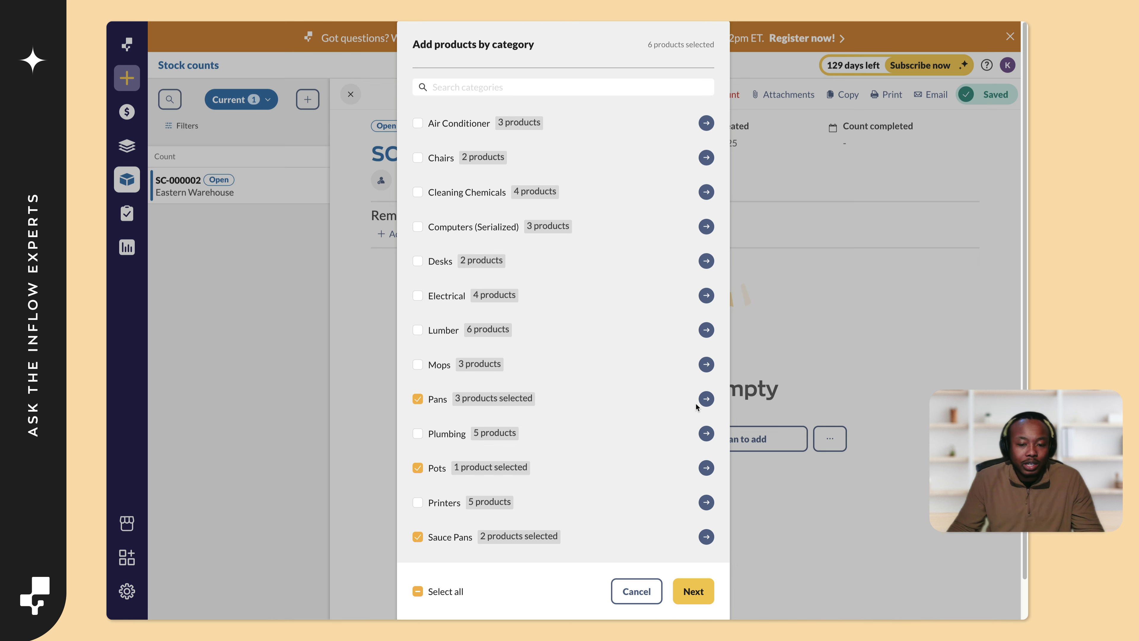
Review the individual products in the Pans category, deselecting and reselecting all of them
click(706, 399)
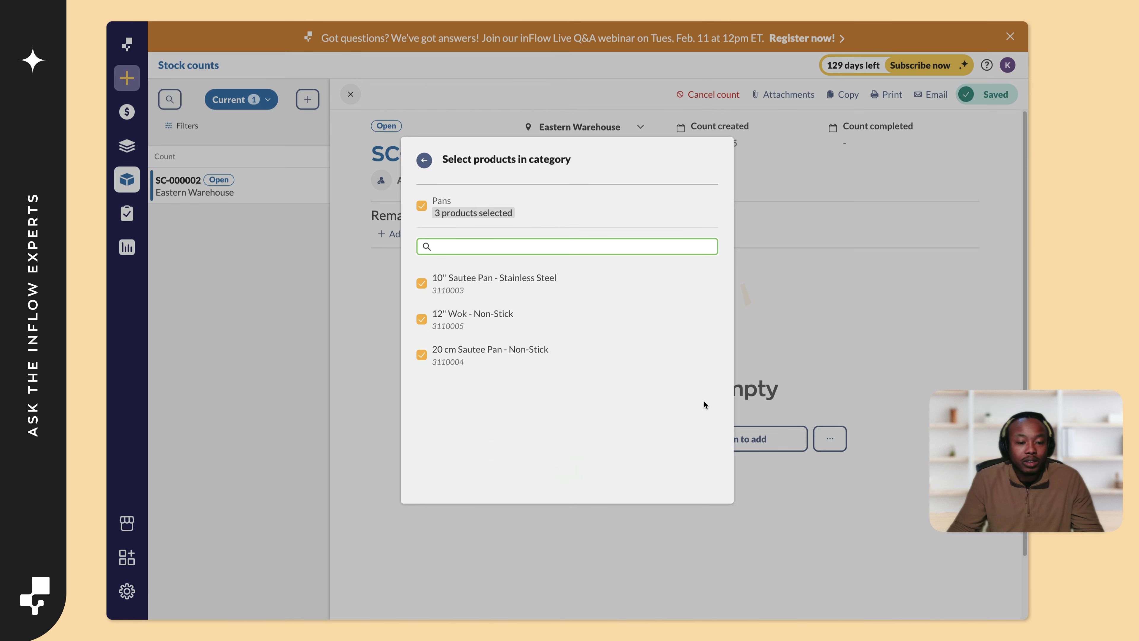
click(422, 284)
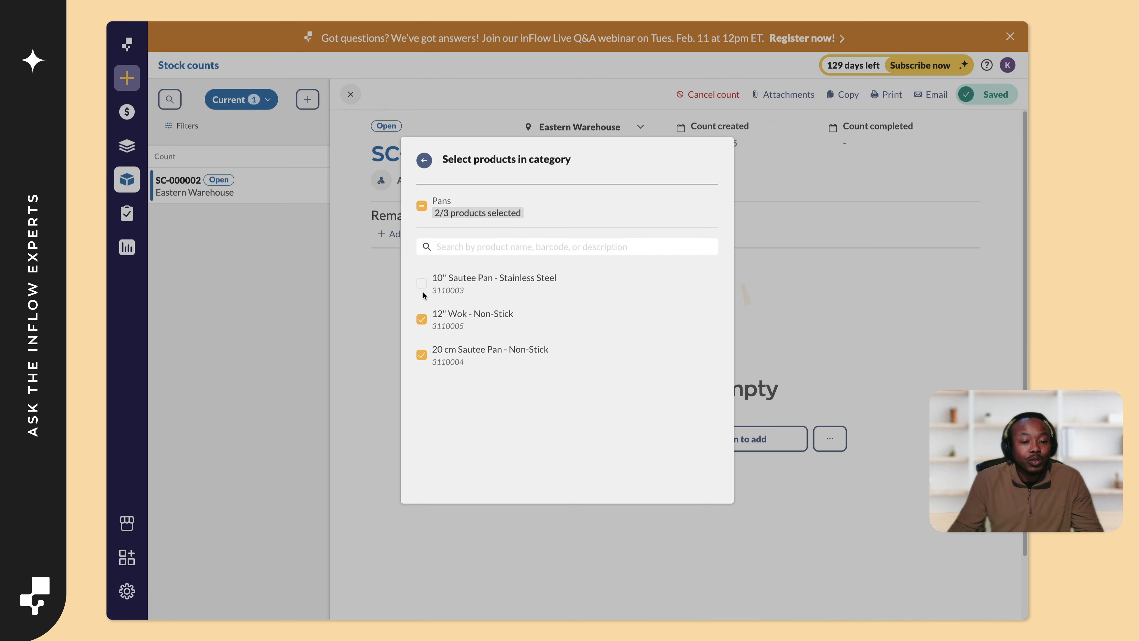
click(421, 355)
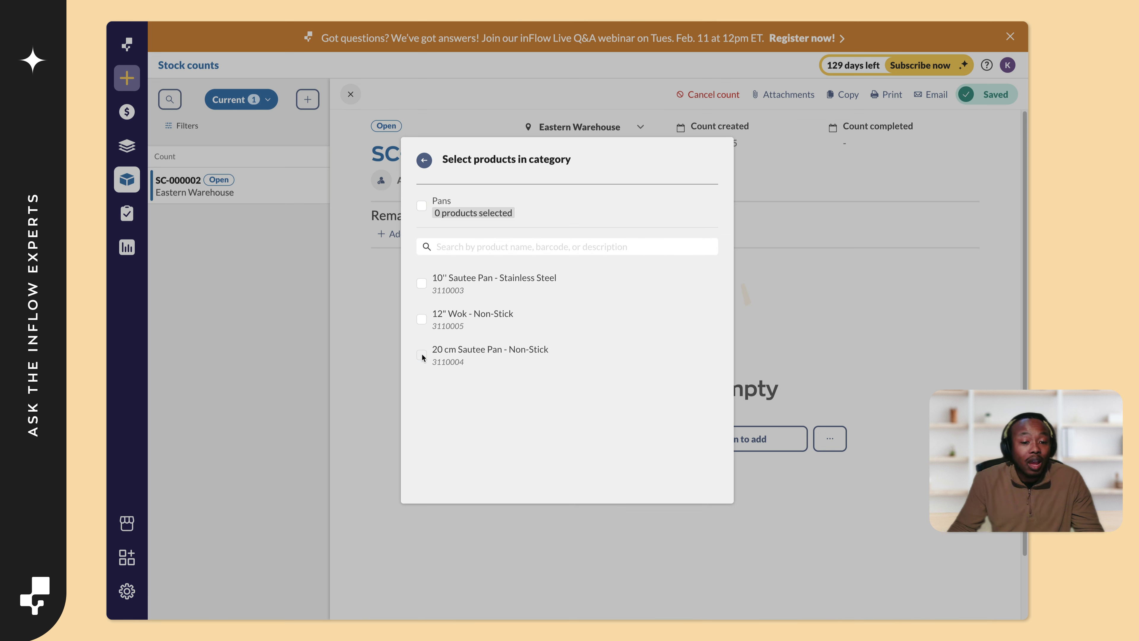
click(422, 355)
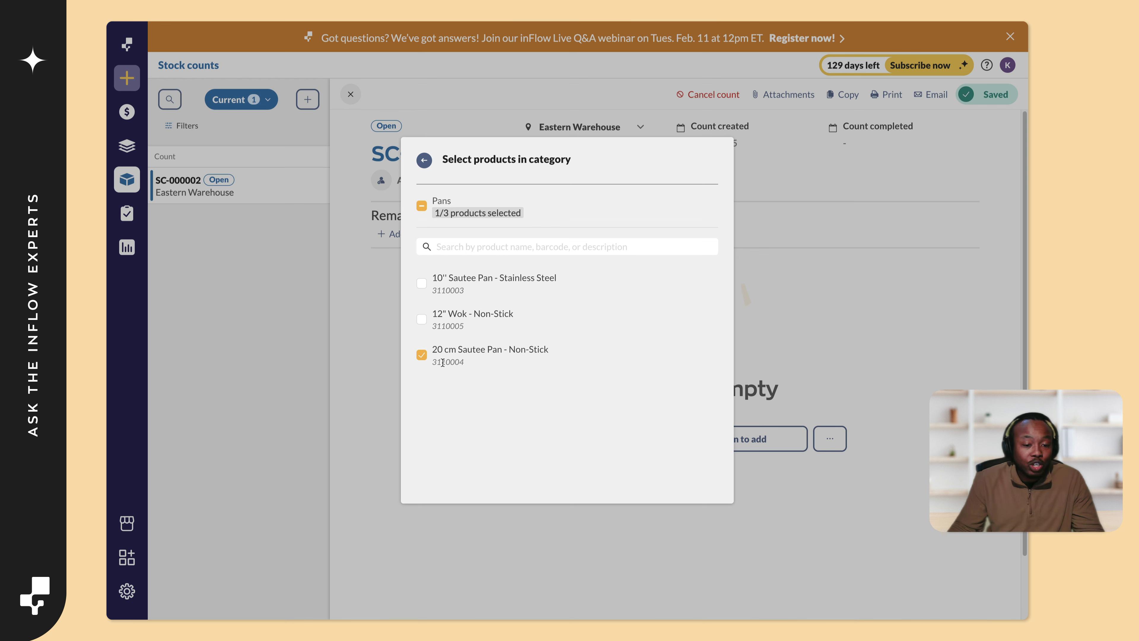
click(421, 321)
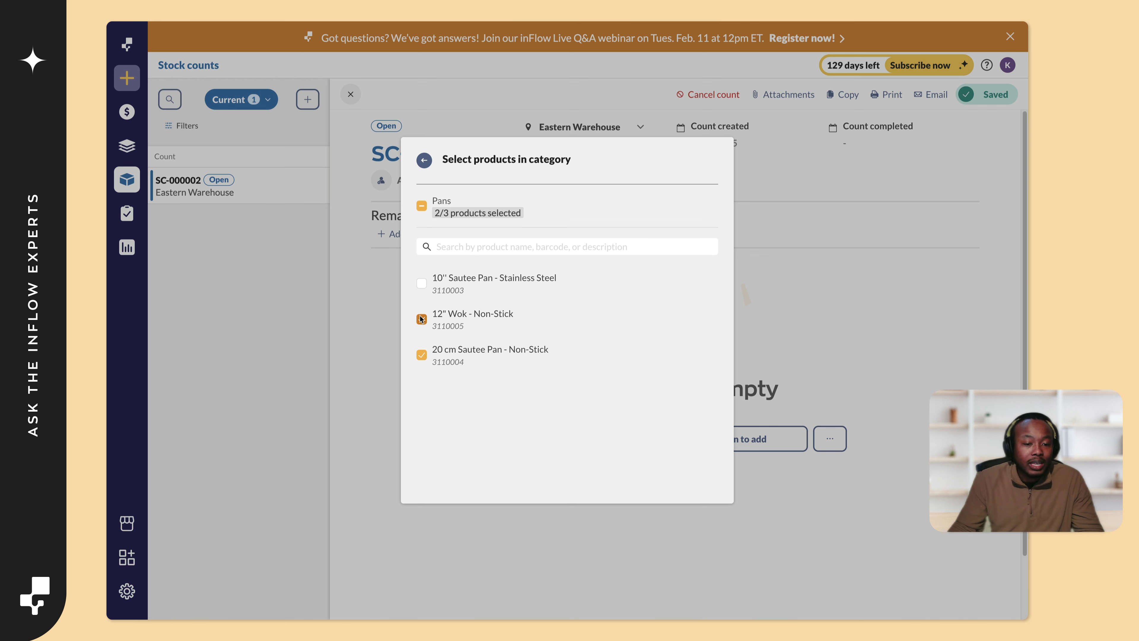
click(421, 284)
click(421, 167)
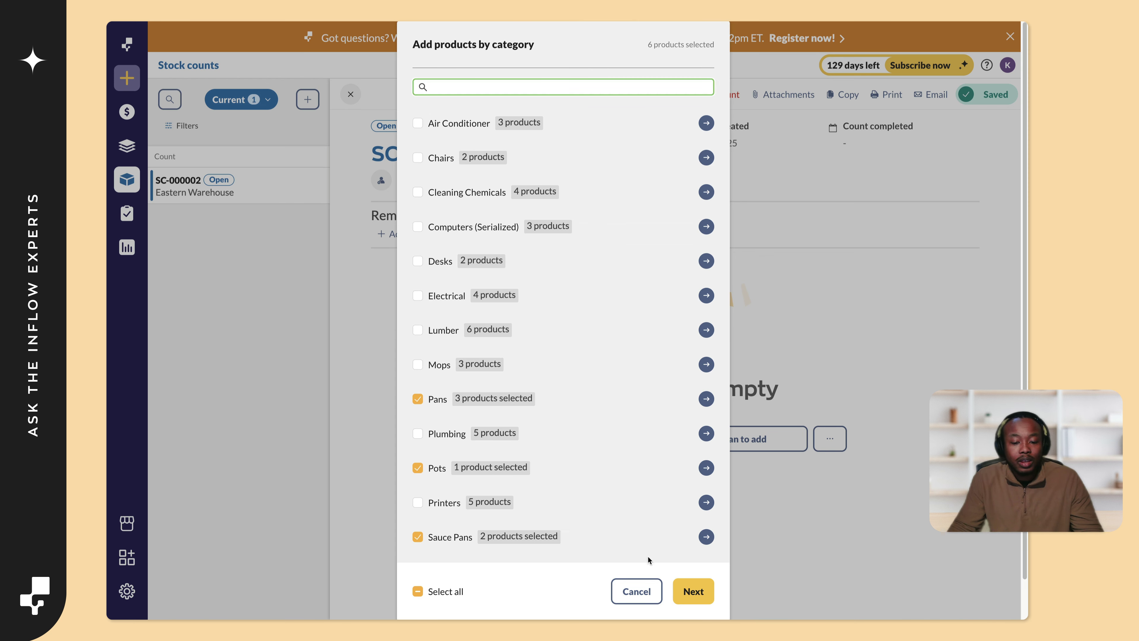
Save the count with the chosen category products and begin preparing its count sheets
click(697, 595)
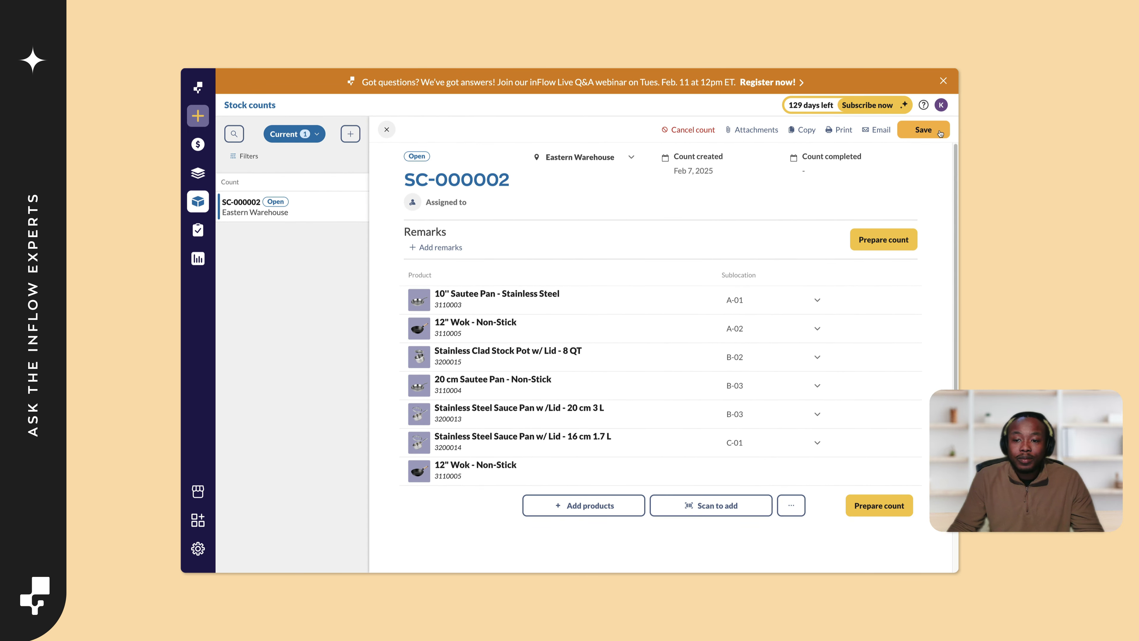
click(924, 130)
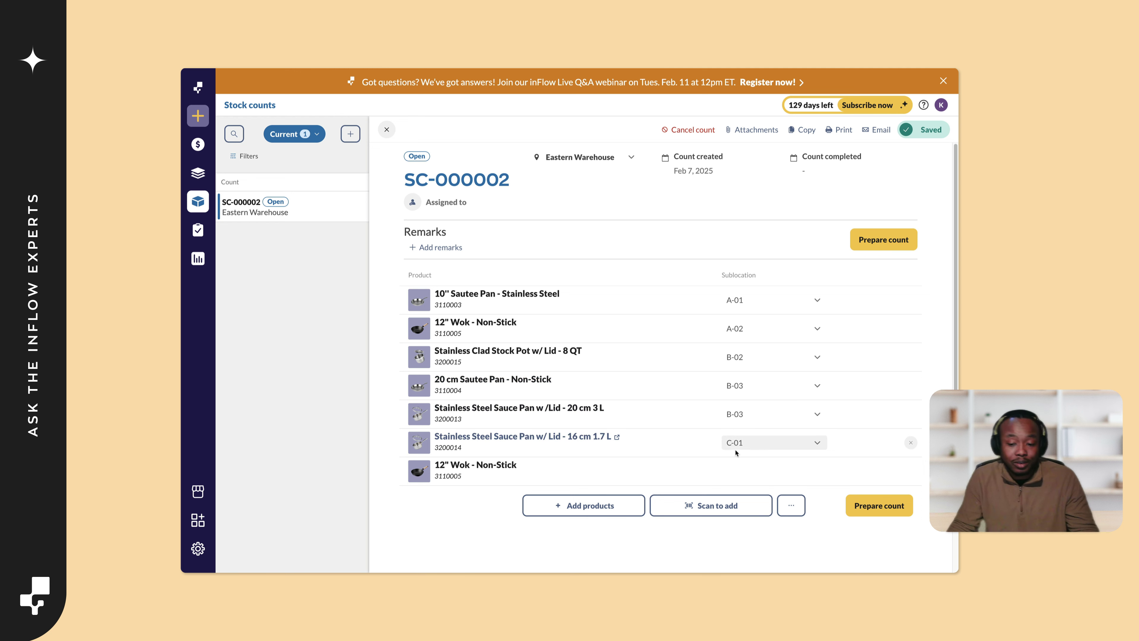
click(894, 240)
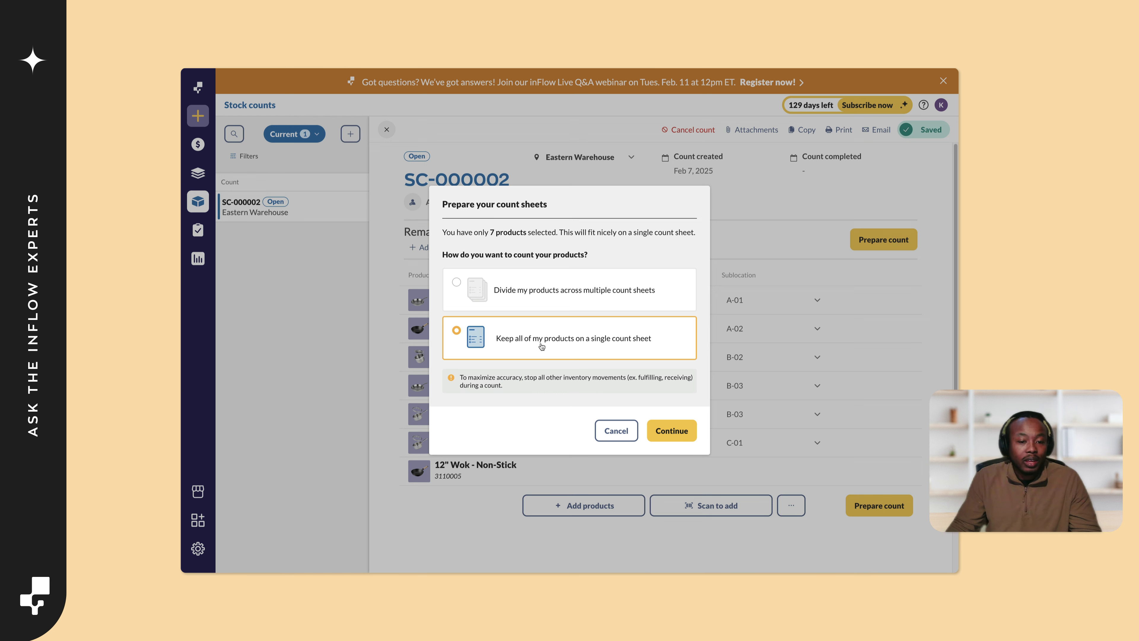
Try dividing the products across multiple count sheets with 2 products per sheet
click(469, 291)
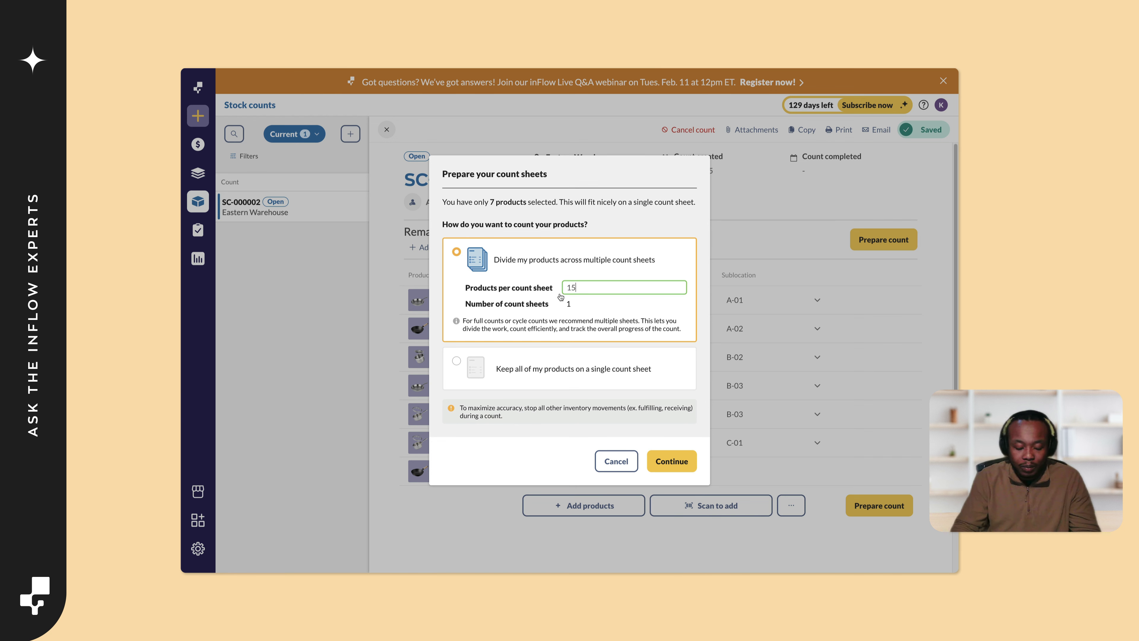
key(BackSpace)
key(BackSpace)
text(2)
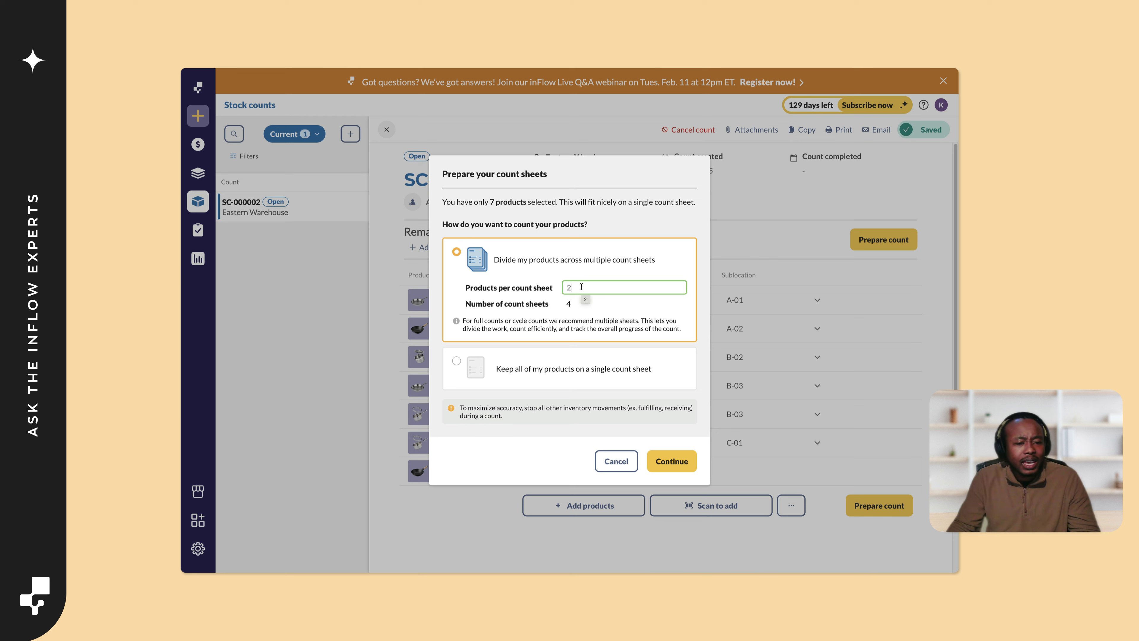
Keep all products on a single count sheet and start counting
click(457, 363)
click(668, 438)
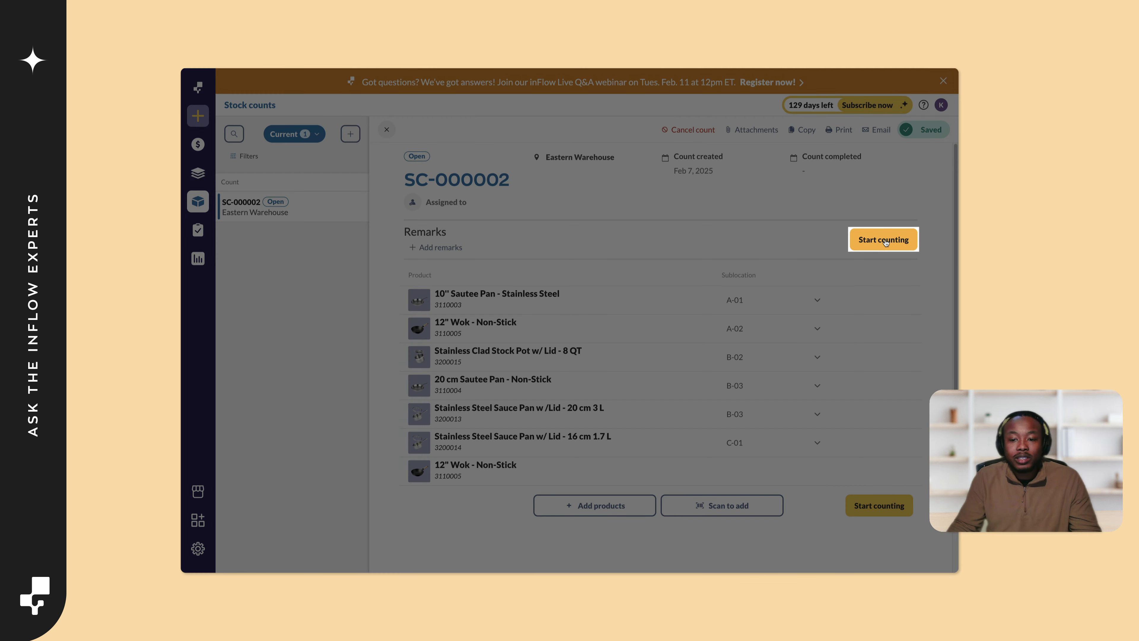
click(886, 241)
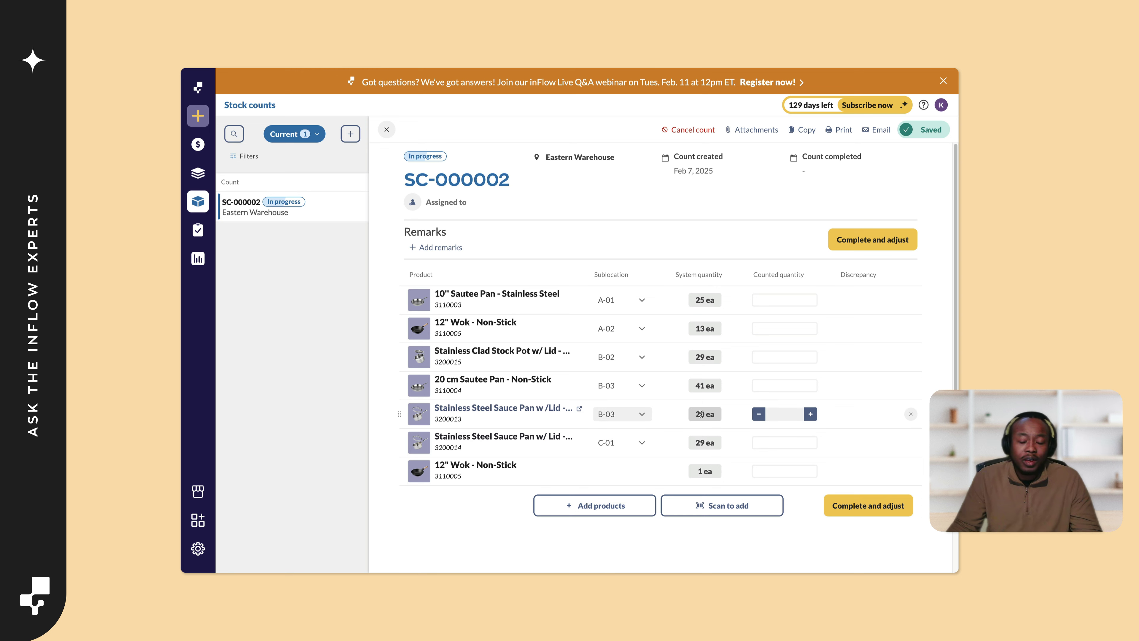
Enter counted quantities of 25 ea for the 10" Sautee Pan, 13 ea for the 12" Wok in A-02, and 25 ea for the Stainless Clad Stock Pot
click(780, 297)
text(5)
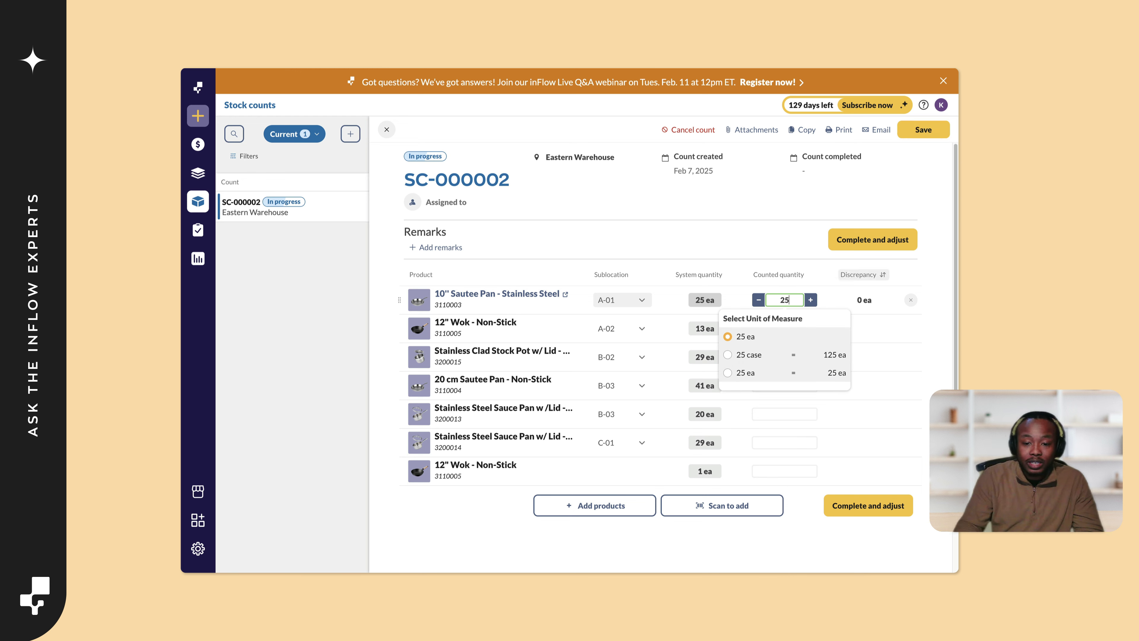
click(784, 328)
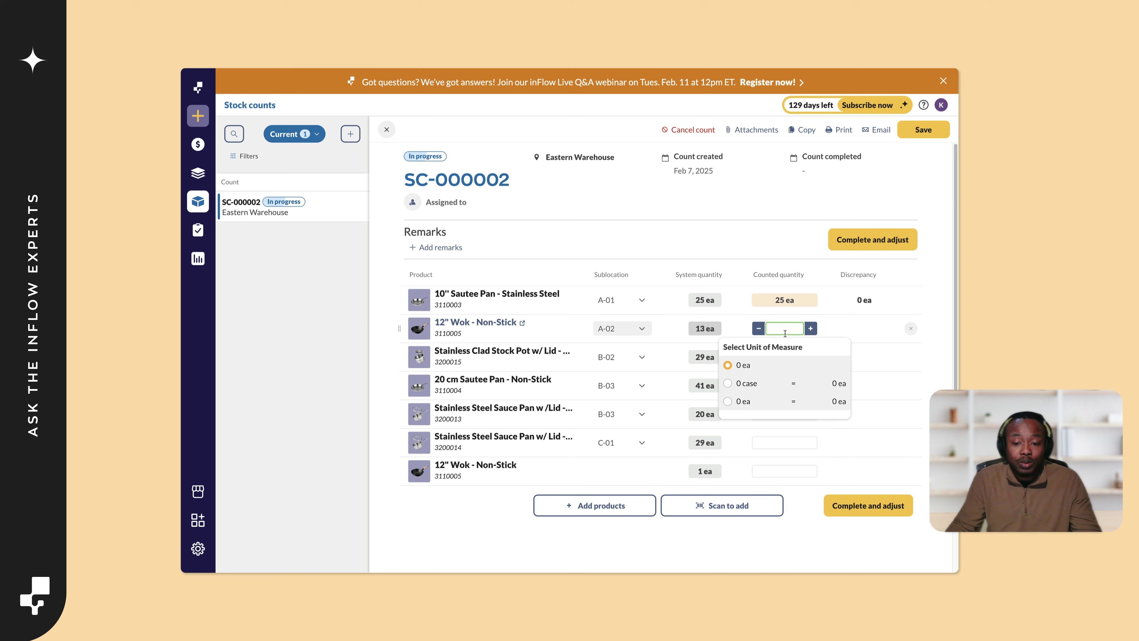
text(13)
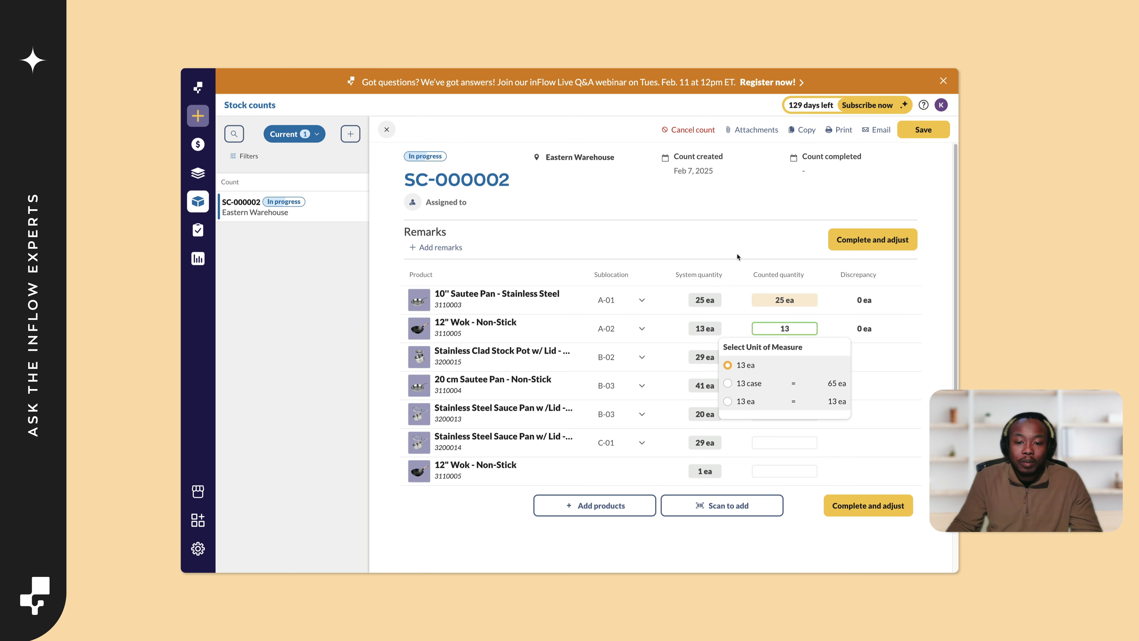
click(752, 244)
click(784, 358)
click(785, 359)
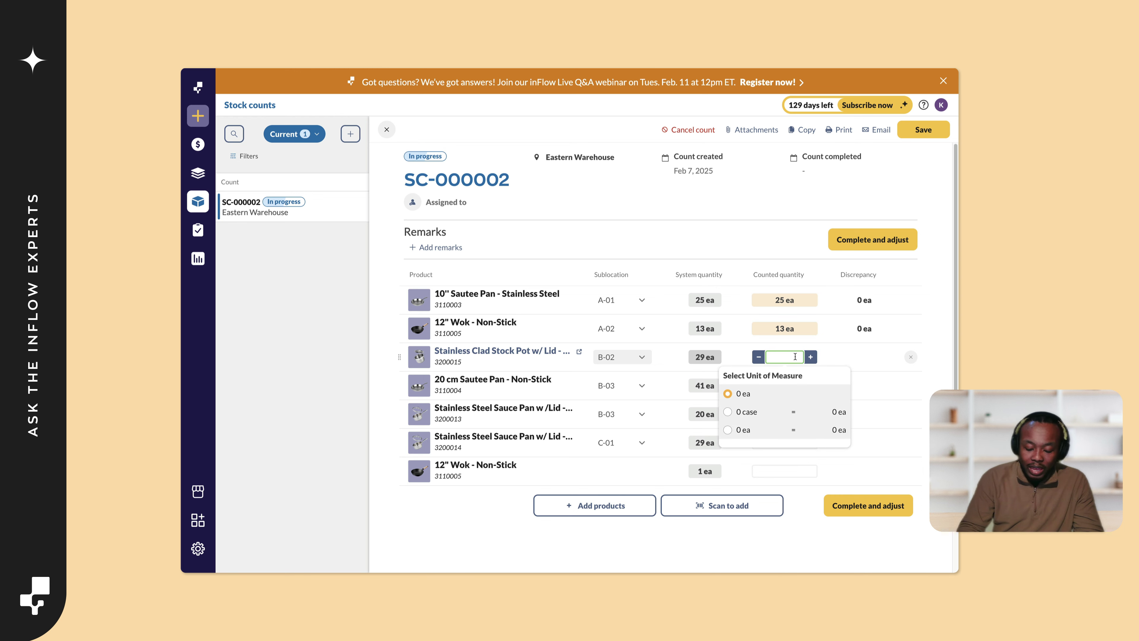
text(25 ea)
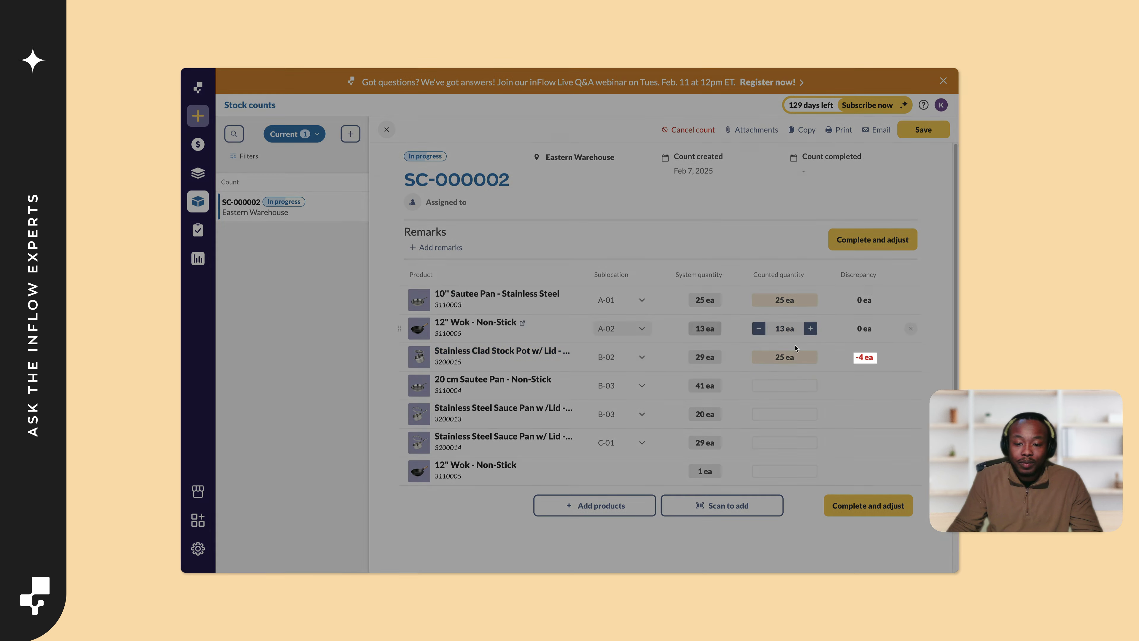
Set the 20 cm Sautee Pan's counted quantity to 41 ea, and save and complete the count with its stock adjustments
click(788, 385)
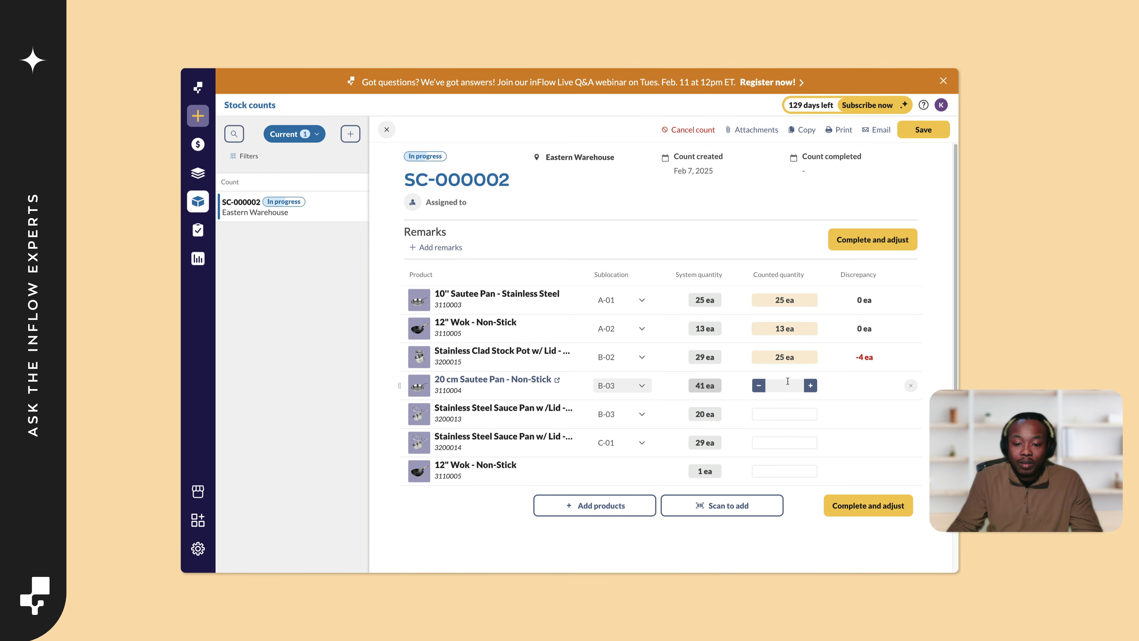
text(41)
key(ctrl+s)
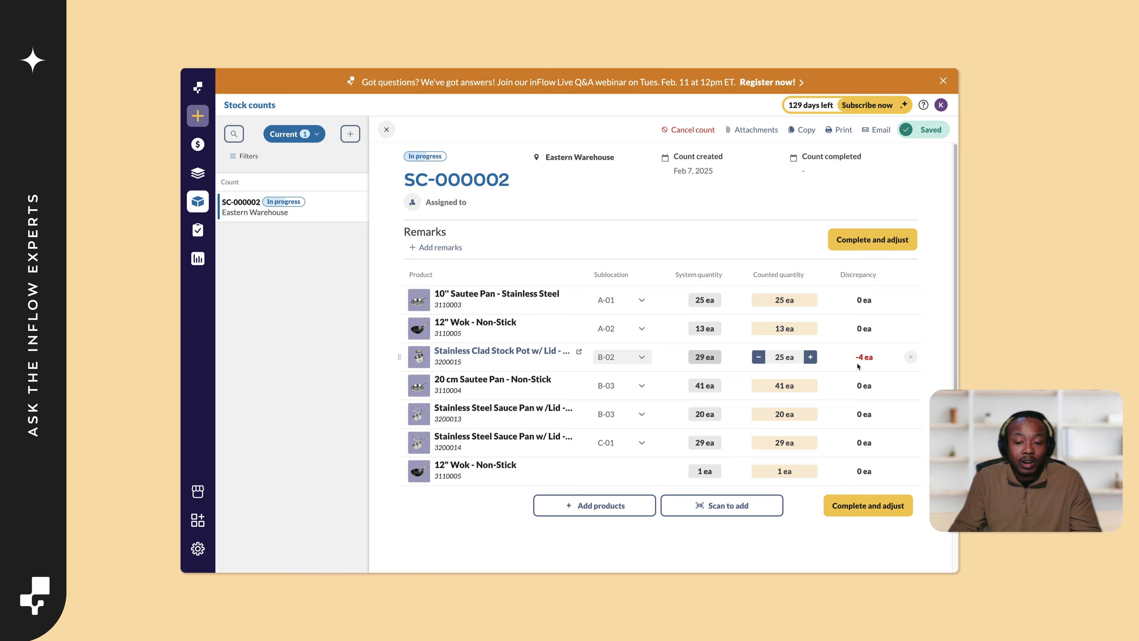
click(878, 514)
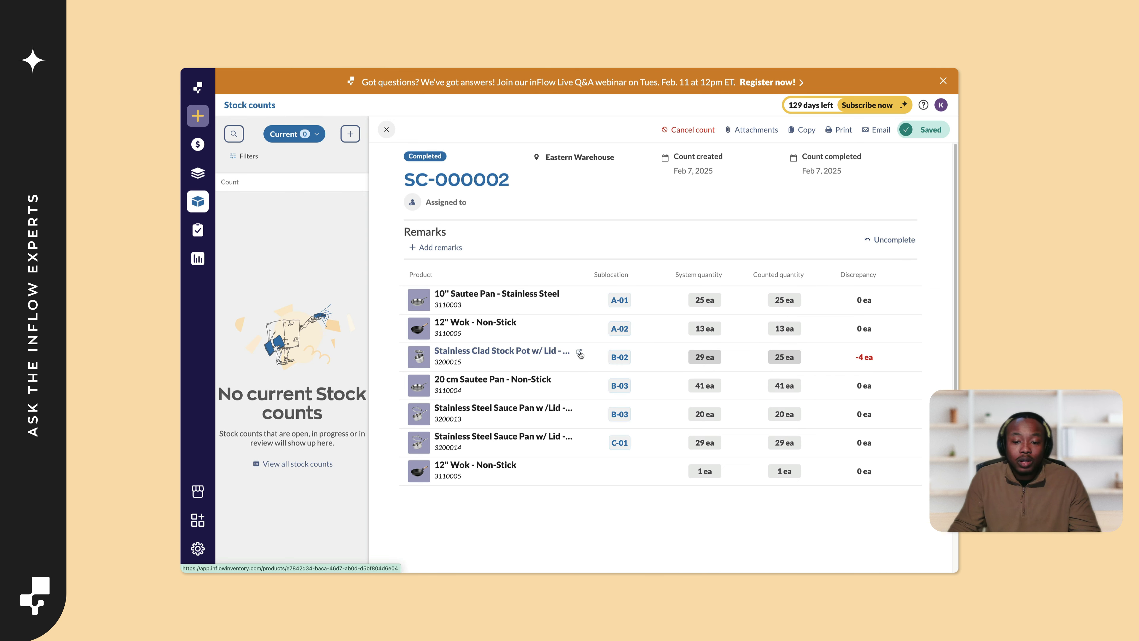
Open the Stainless Clad Stock Pot's product record from the count and examine its stock quantities, order history and movement history
click(579, 352)
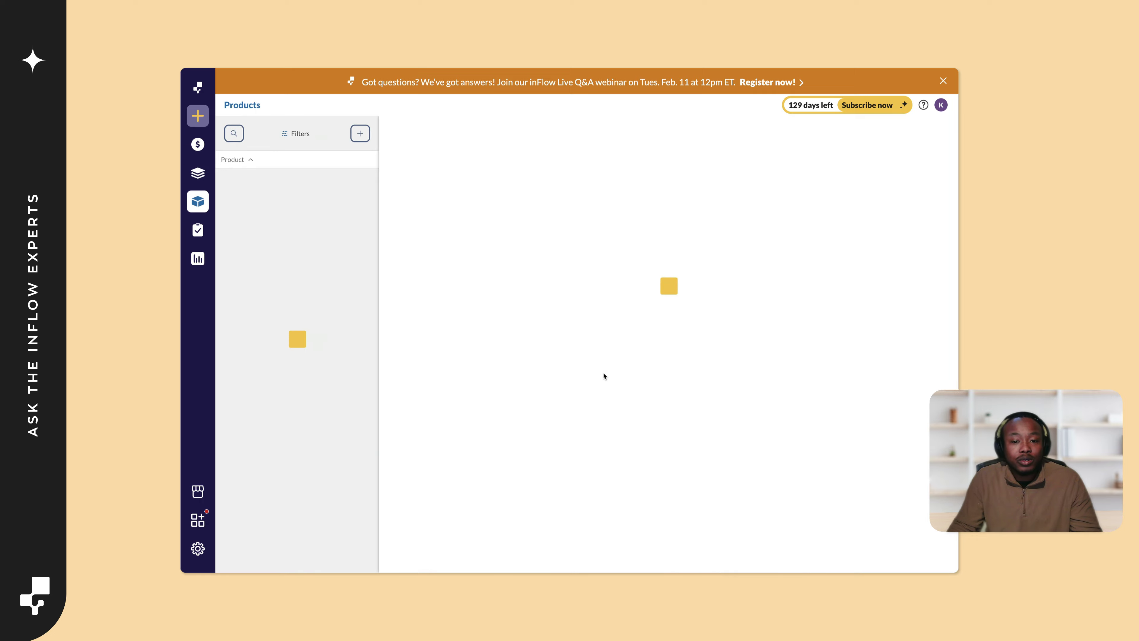
scroll(605, 377, down, 4)
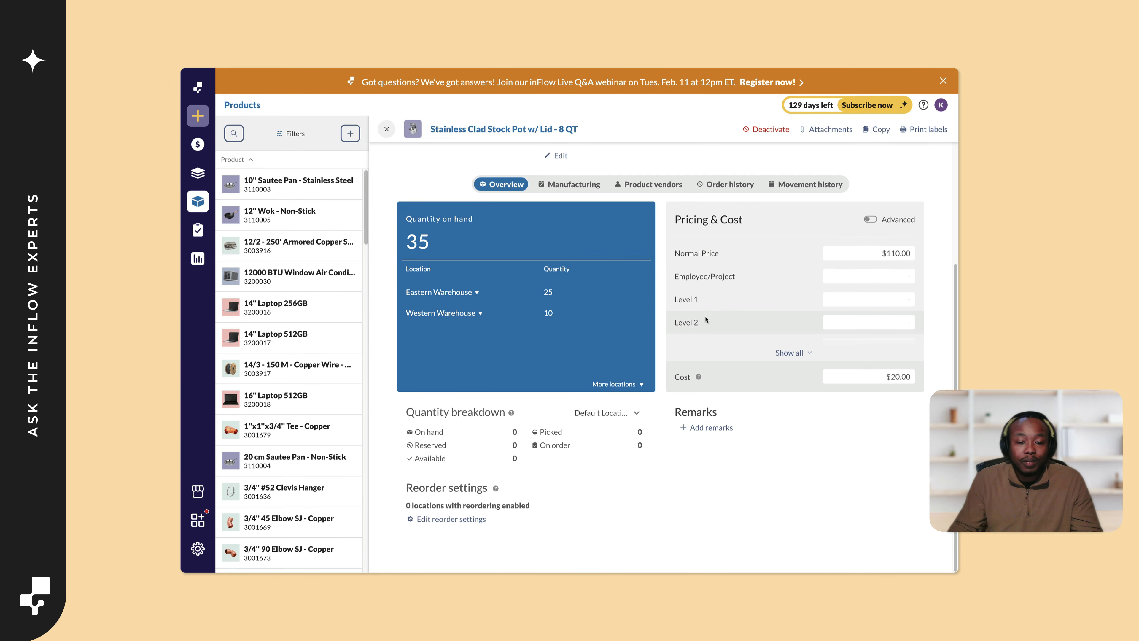
scroll(695, 314, up, 2)
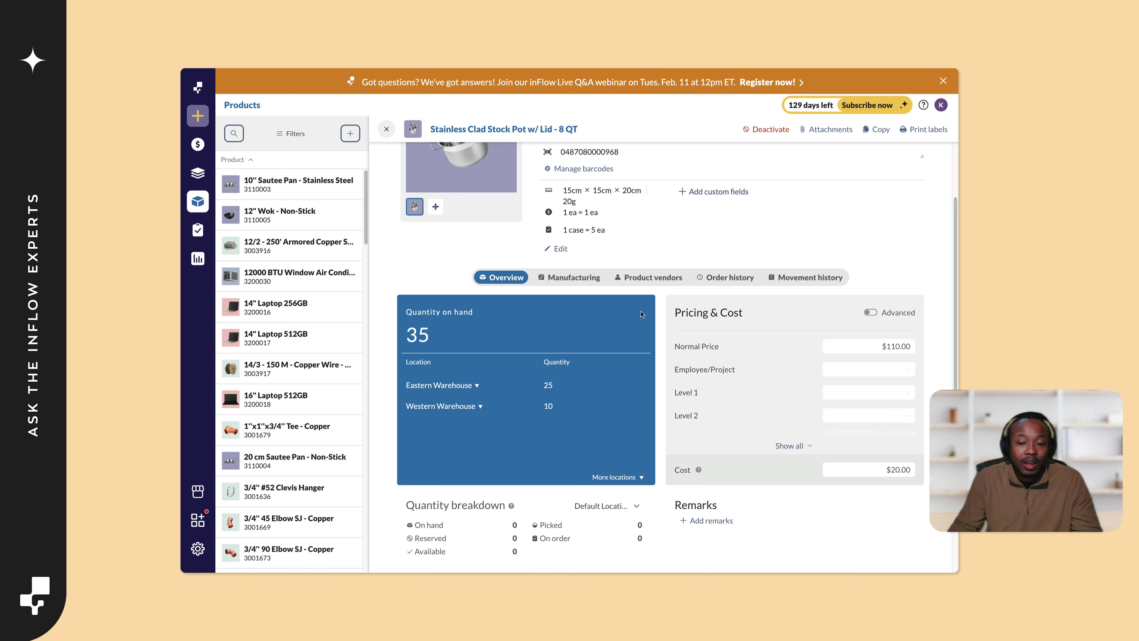
click(726, 279)
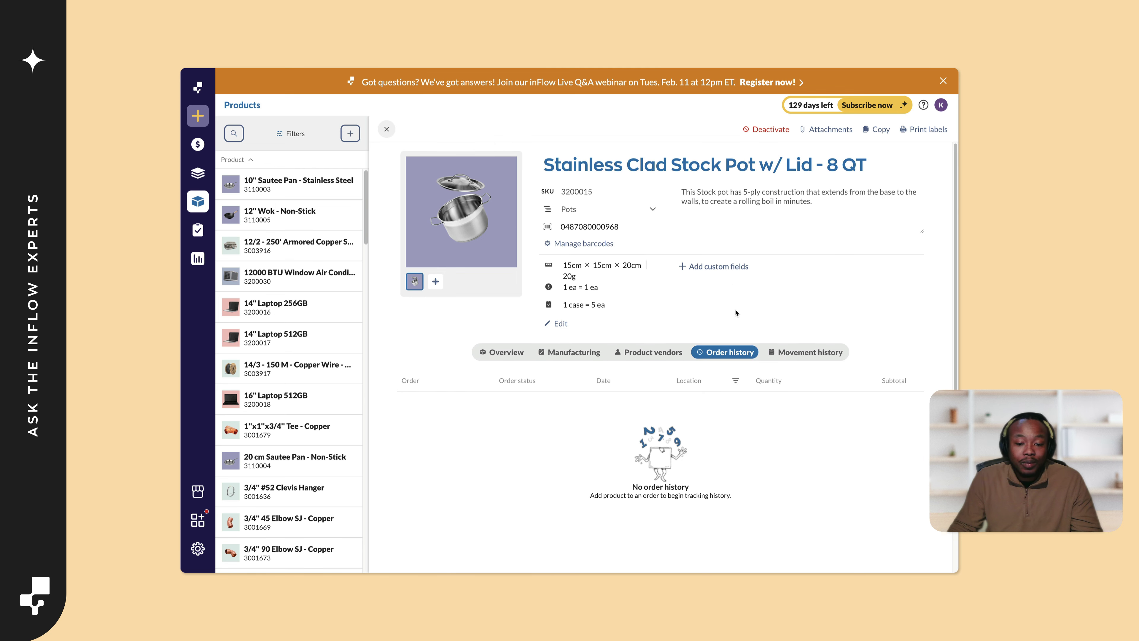
click(813, 353)
scroll(878, 336, down, 1)
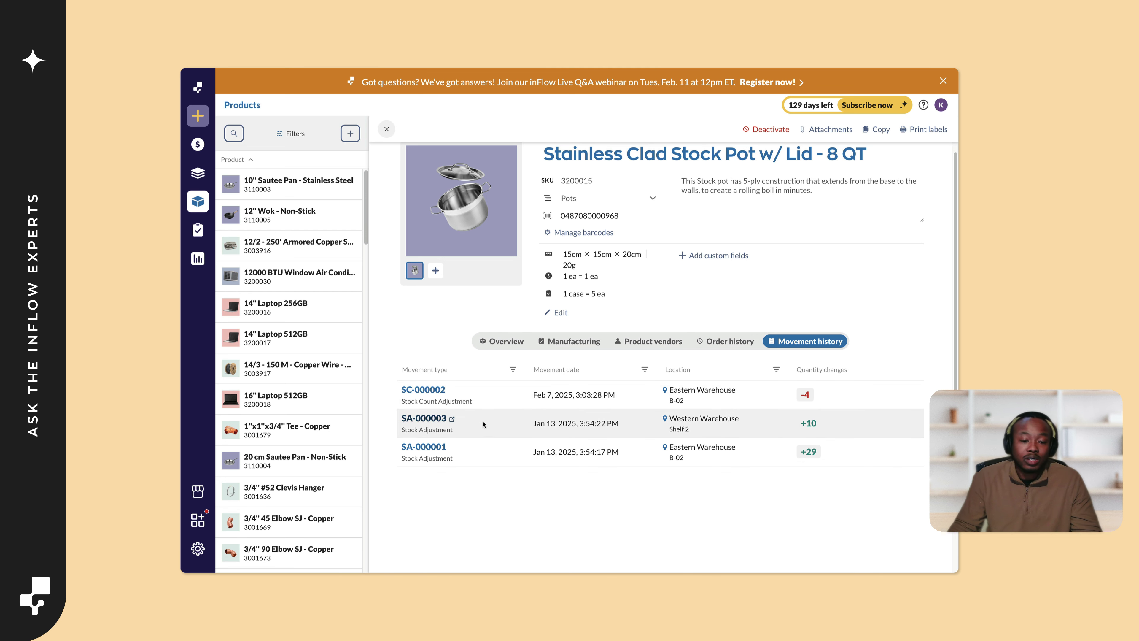
click(503, 341)
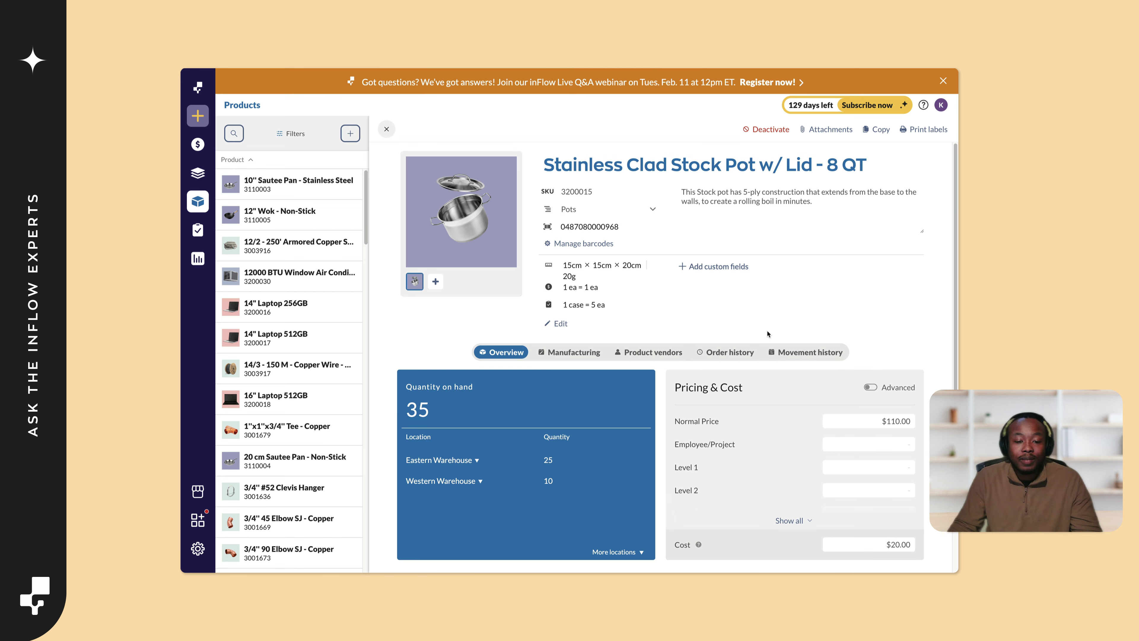